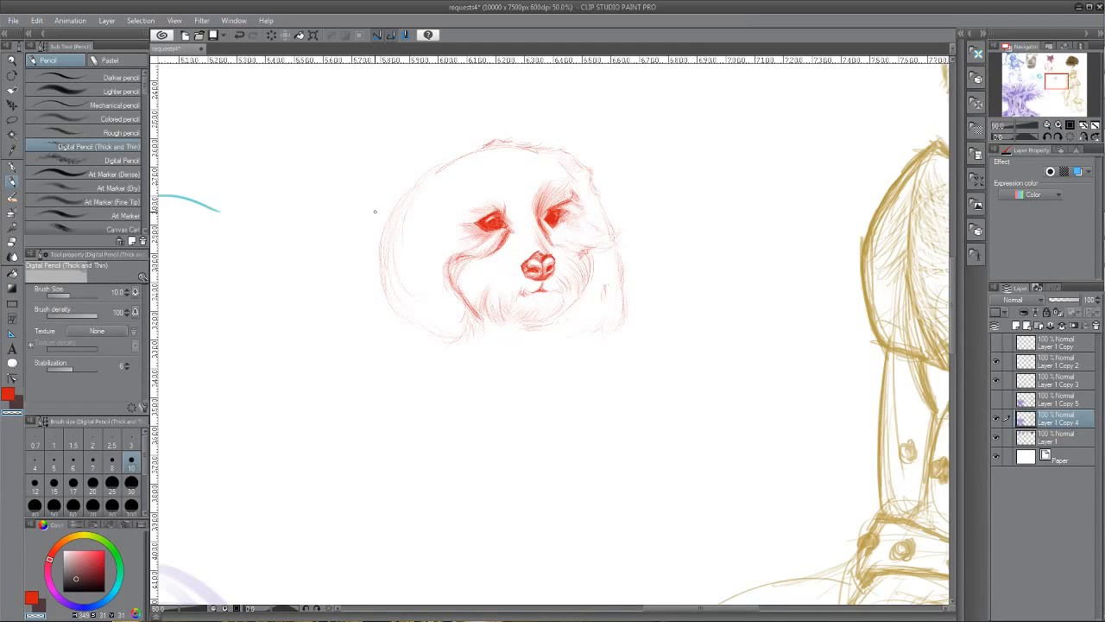
Sample the sketch's red as the drawing colour, and skip to the next track in foobar2000 before returning to the drawing
left_click(480, 184, "alt")
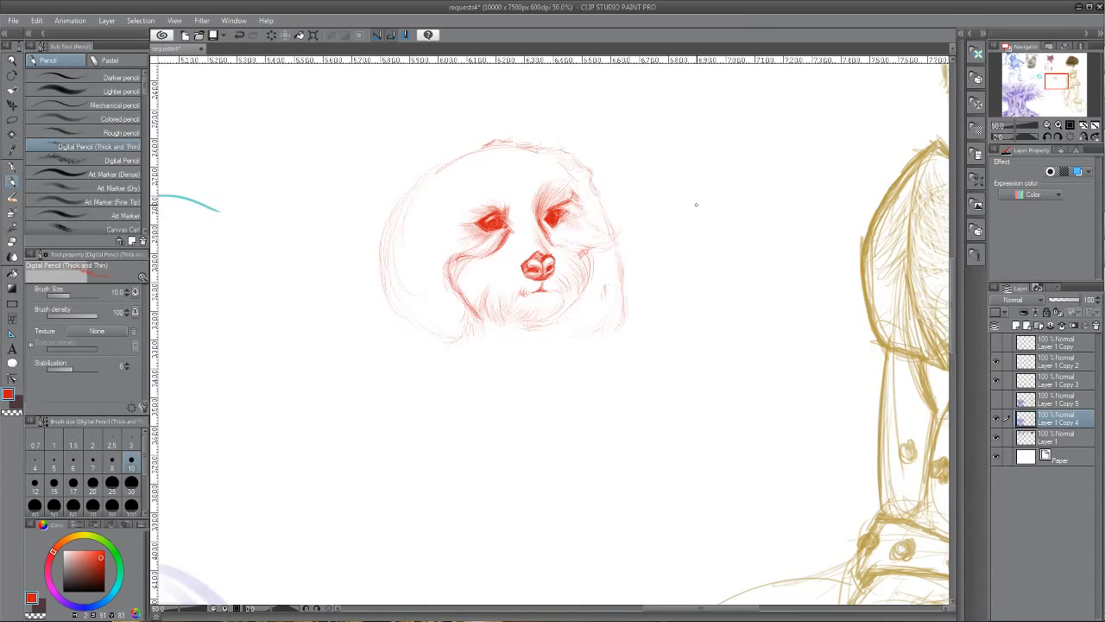
left_click(1087, 141)
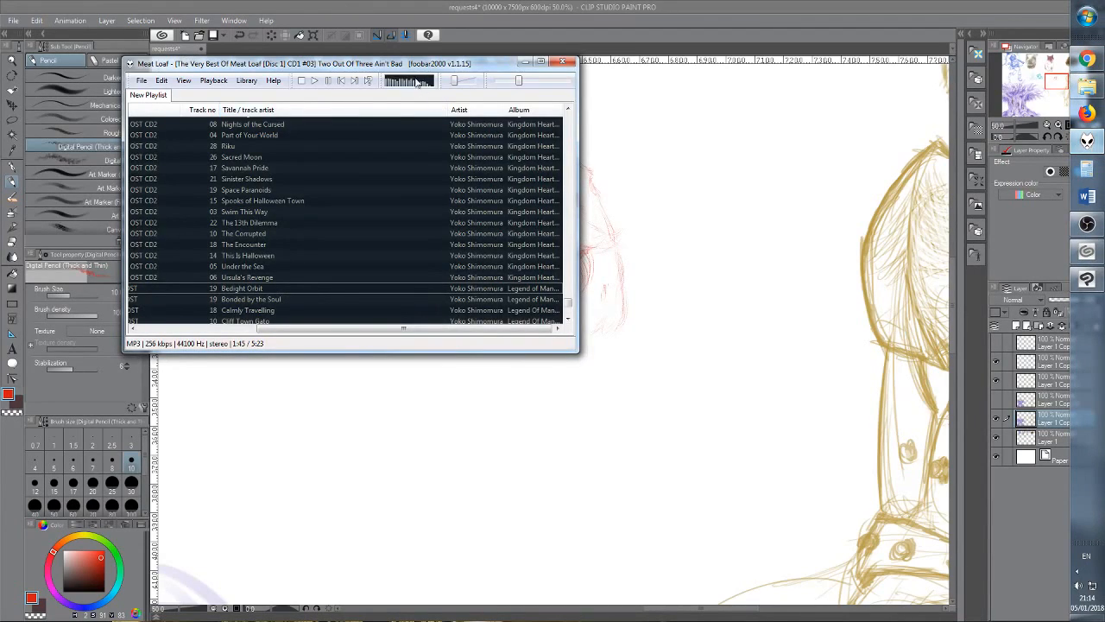
left_click(354, 80)
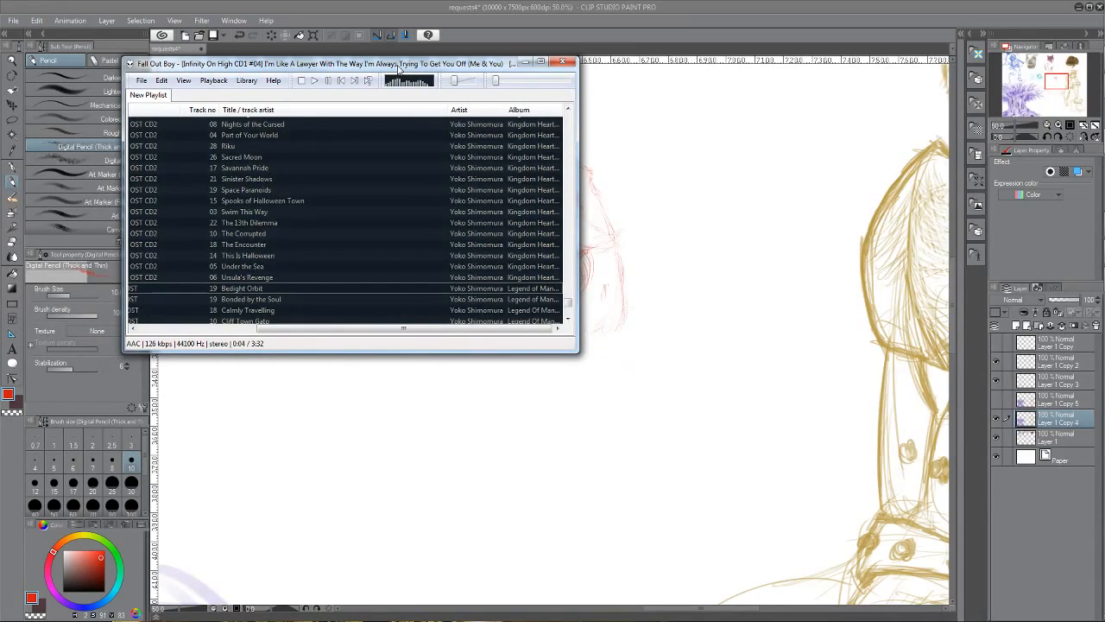
left_click(648, 32)
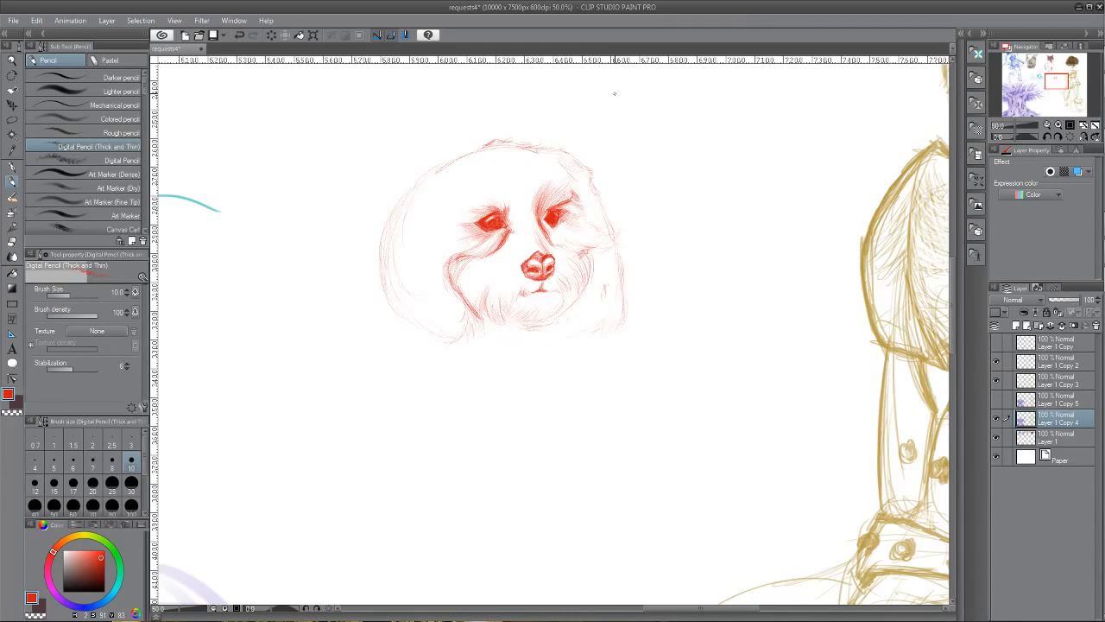
Clean up the rough outline along the top of the dog's head with the Hard eraser, and adjust the playback volume in foobar2000
left_click(12, 241)
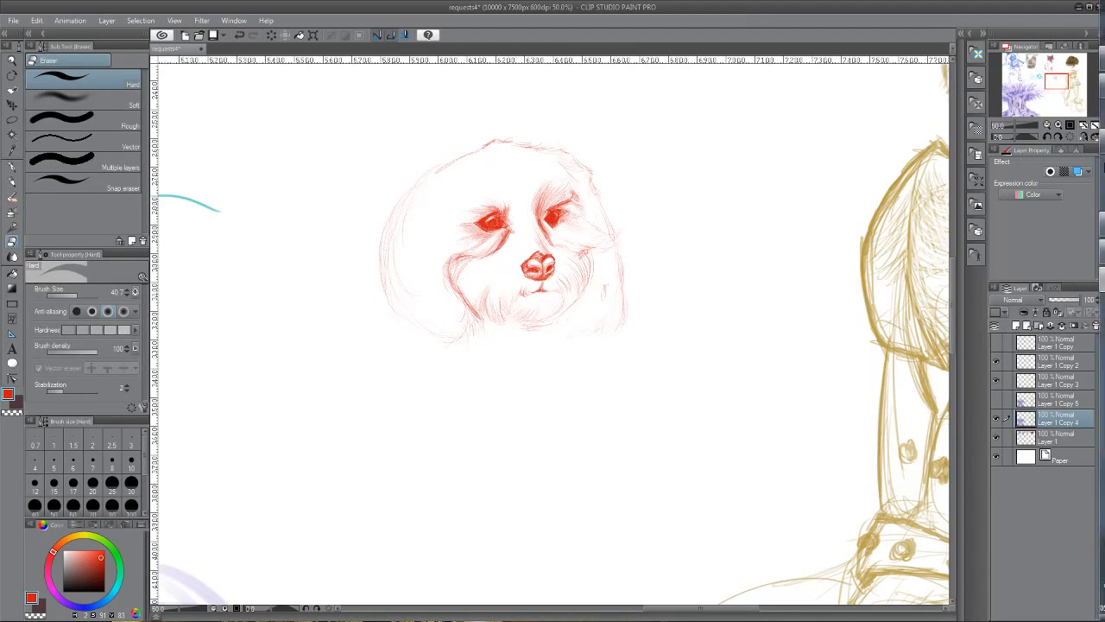
left_click(1087, 278)
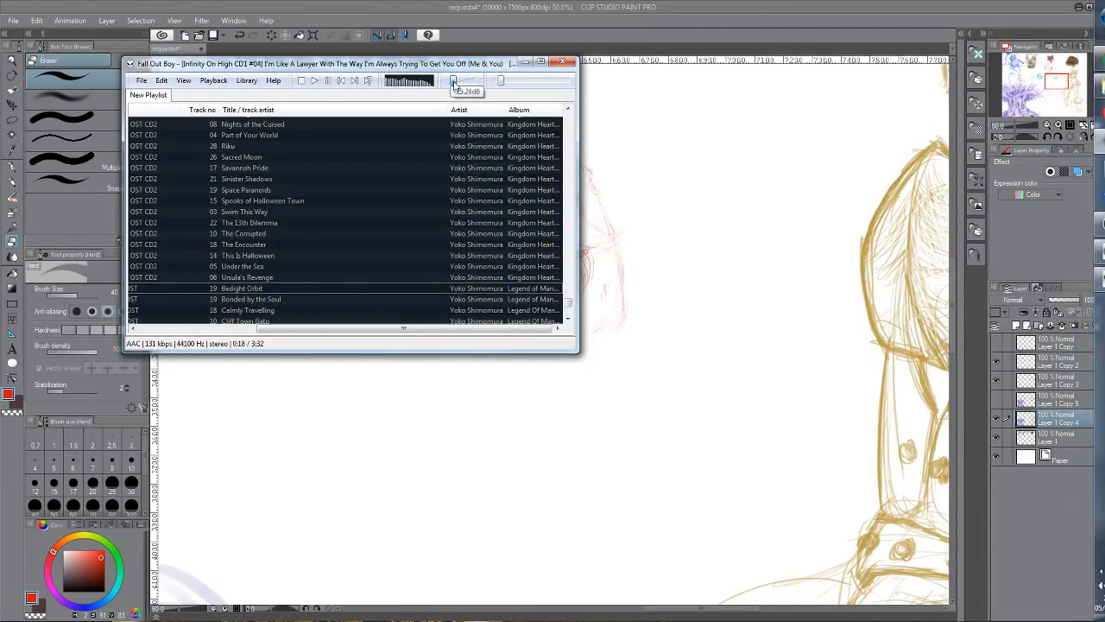
left_click(543, 13)
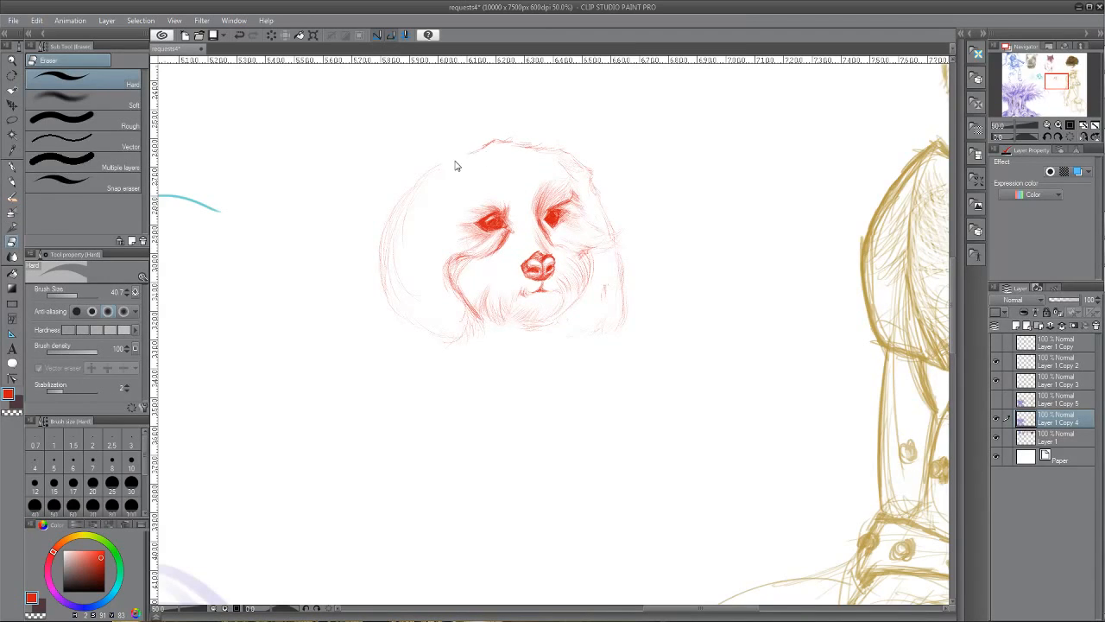
Save the drawing and redraw the dog's upper-left head outline with short fur strokes using the Digital Pencil (Thick and Thin)
key("ctrl+s")
key("p")
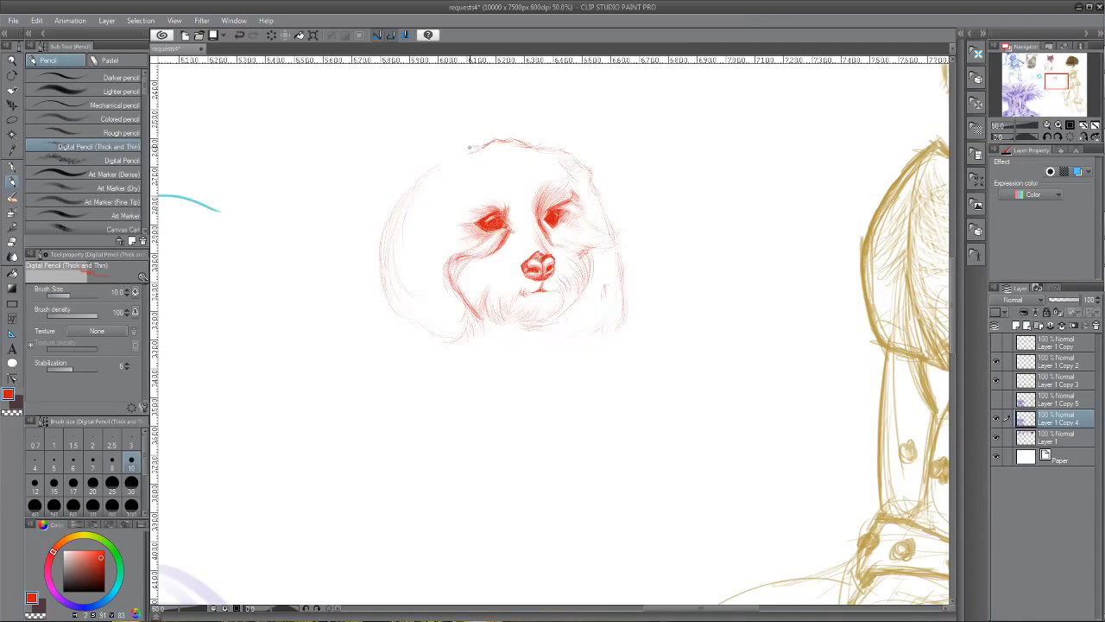
left_click_drag(464, 148, 480, 144)
mouse_move(431, 167)
left_mouse_down()
mouse_move(441, 159)
mouse_move(420, 173)
left_mouse_up()
left_click_drag(399, 195, 386, 223)
left_click_drag(388, 209, 381, 226)
left_click_drag(377, 253, 380, 270)
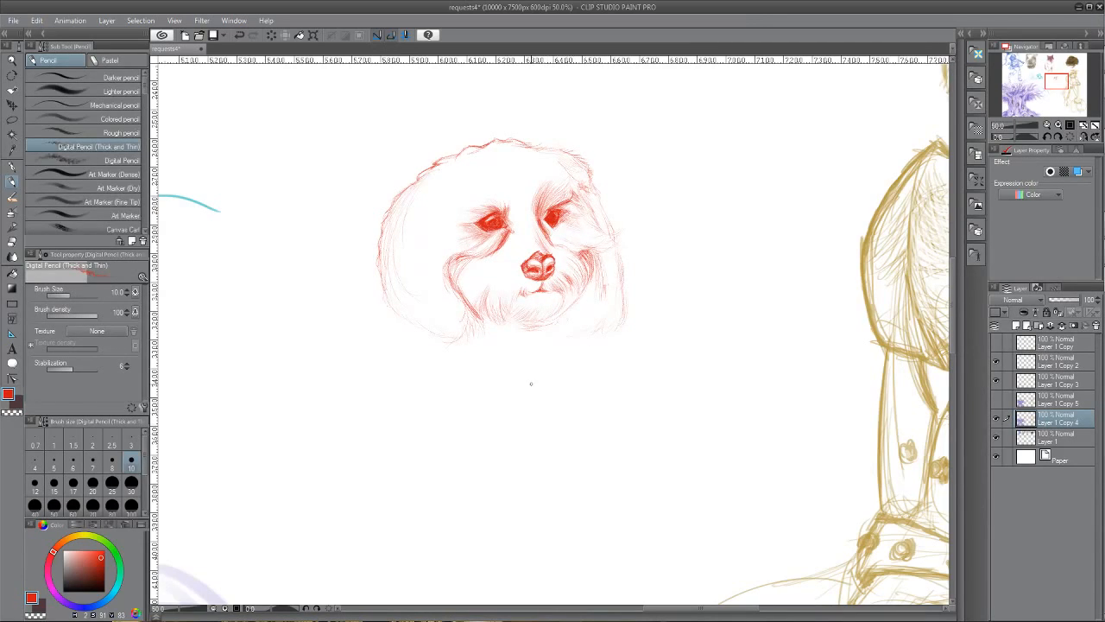
Pencil fur strokes along the inner edge of the dog's left-hand ear and the adjoining cheek
left_click_drag(446, 220, 444, 245)
mouse_move(462, 255)
left_mouse_down()
mouse_move(450, 275)
mouse_move(461, 279)
mouse_move(454, 268)
left_mouse_up()
left_click_drag(463, 261, 455, 274)
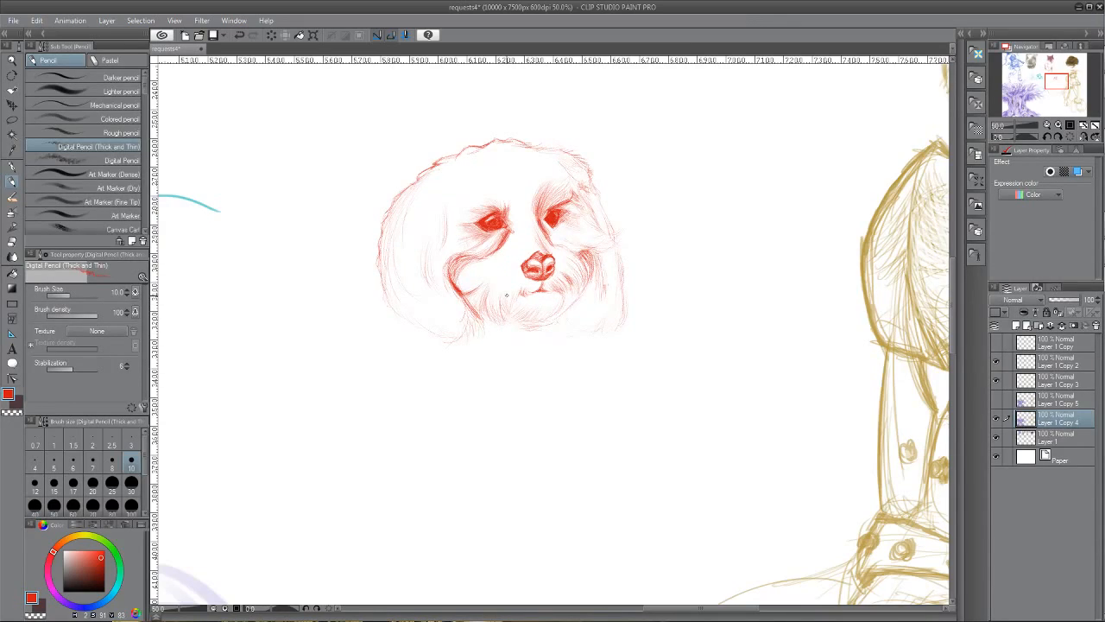
Define the fur around the muzzle and chin, alternating between the transparent colour for corrections and red for new strokes
left_click(12, 412)
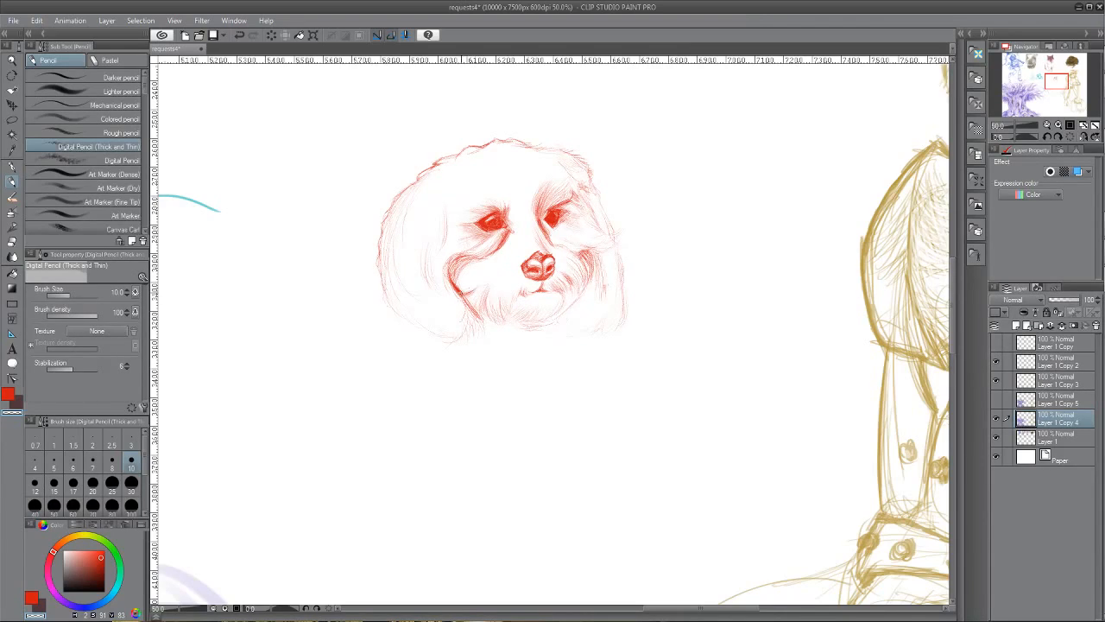
left_click(12, 412)
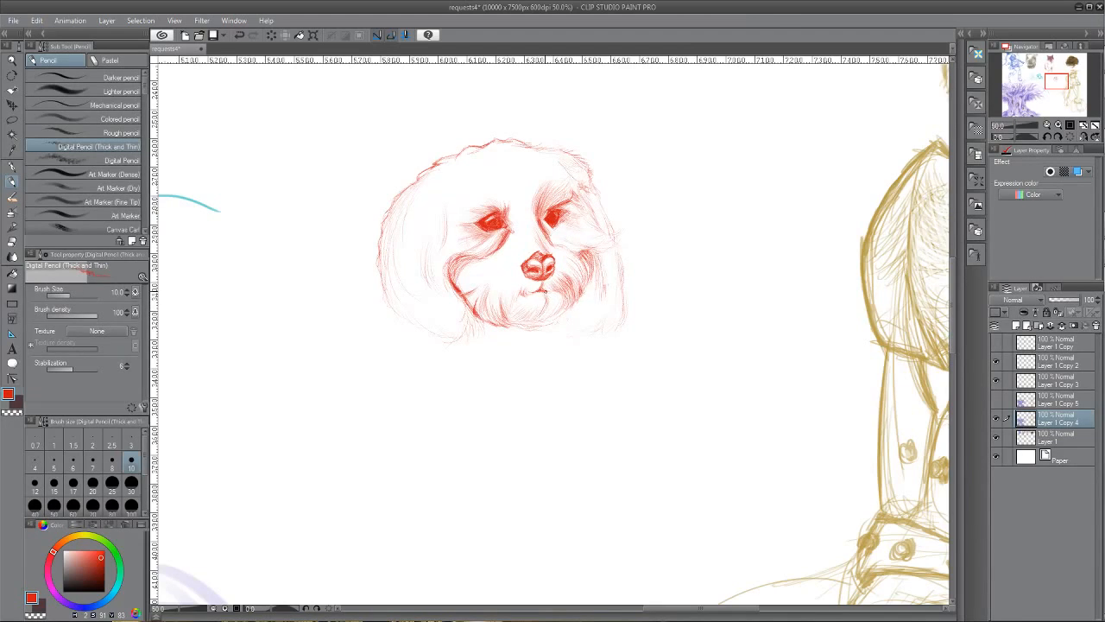
left_click(18, 411)
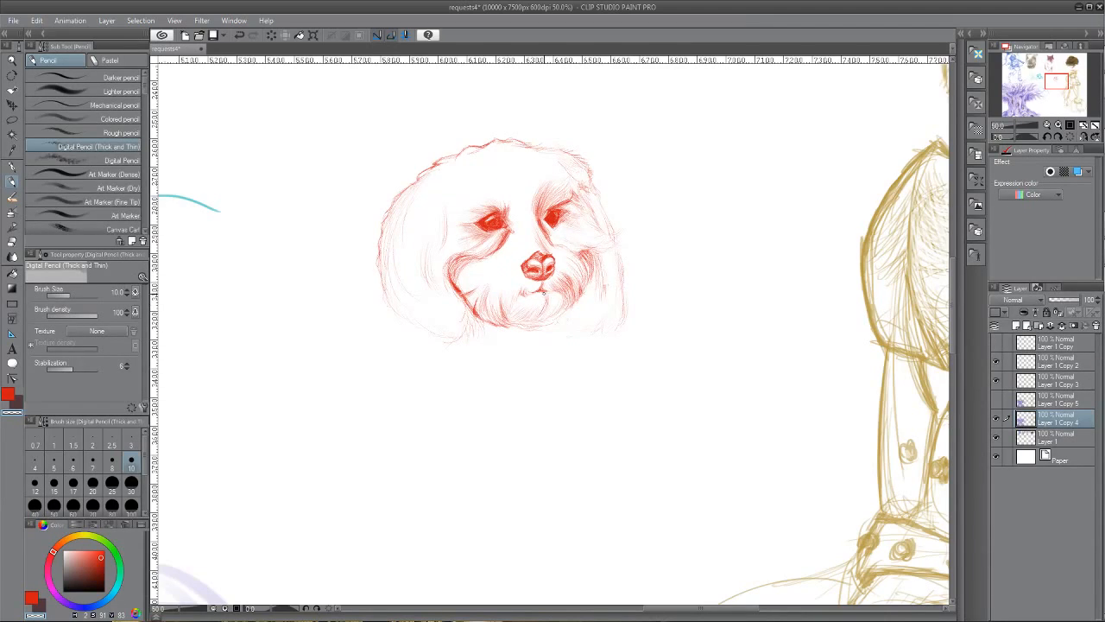
left_click(7, 394)
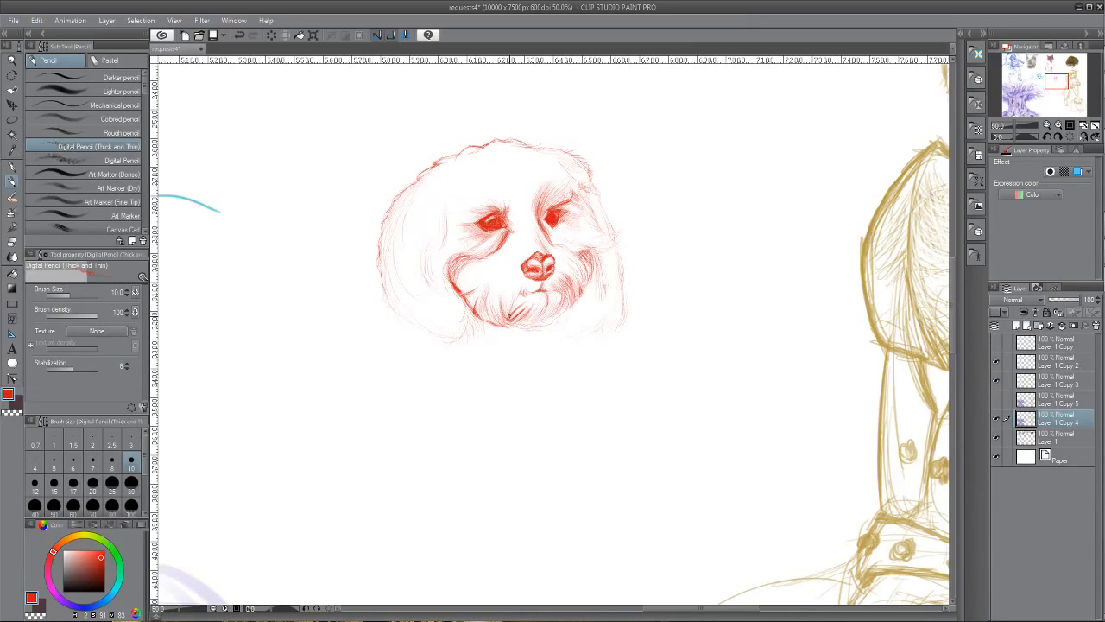
Undo the last four strokes and pencil long hair strokes down the dog's right-hand ear
key("ctrl+z")
key("ctrl+z")
key("ctrl+z")
key("ctrl+z")
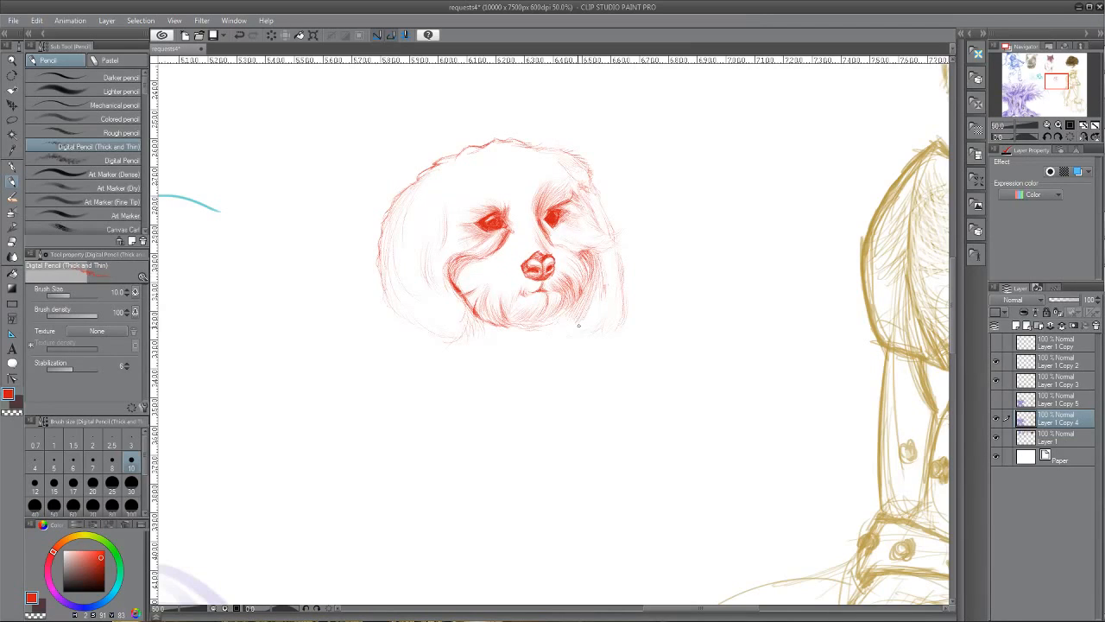
left_click_drag(593, 305, 583, 326)
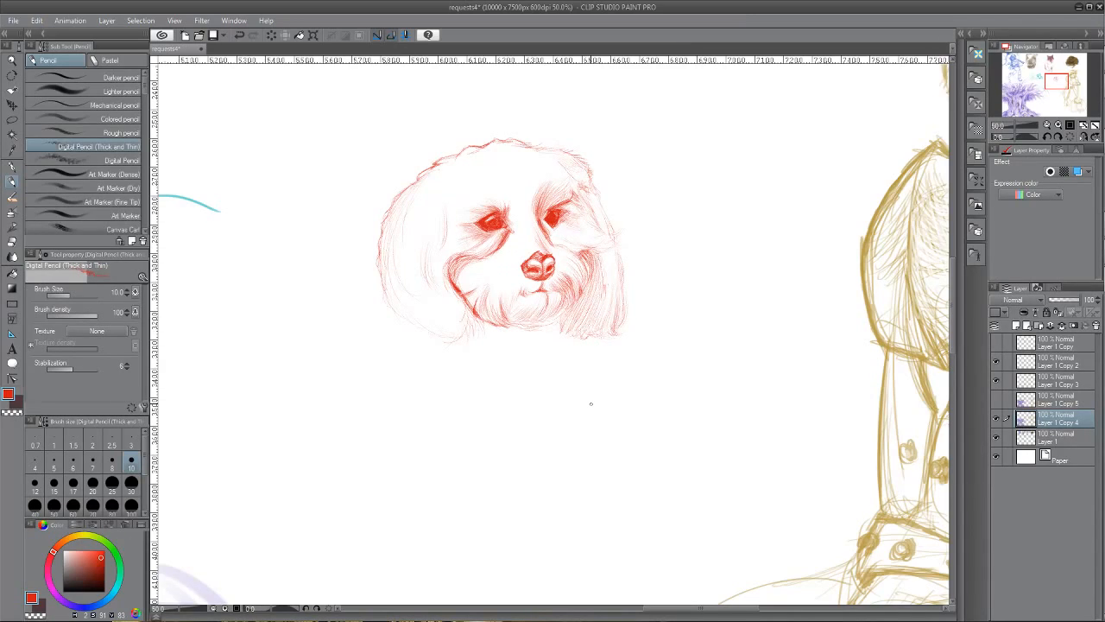
Fade the chin's lower outline with the transparent colour, and shade the right-hand ear in red with softened fur strokes
key("c")
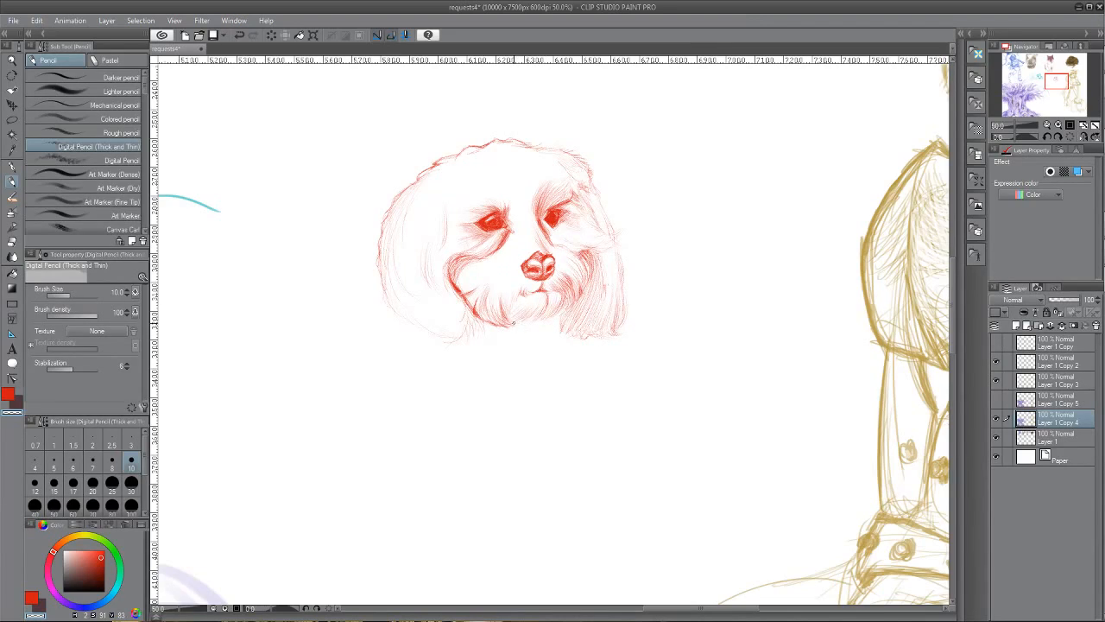
left_click(8, 394)
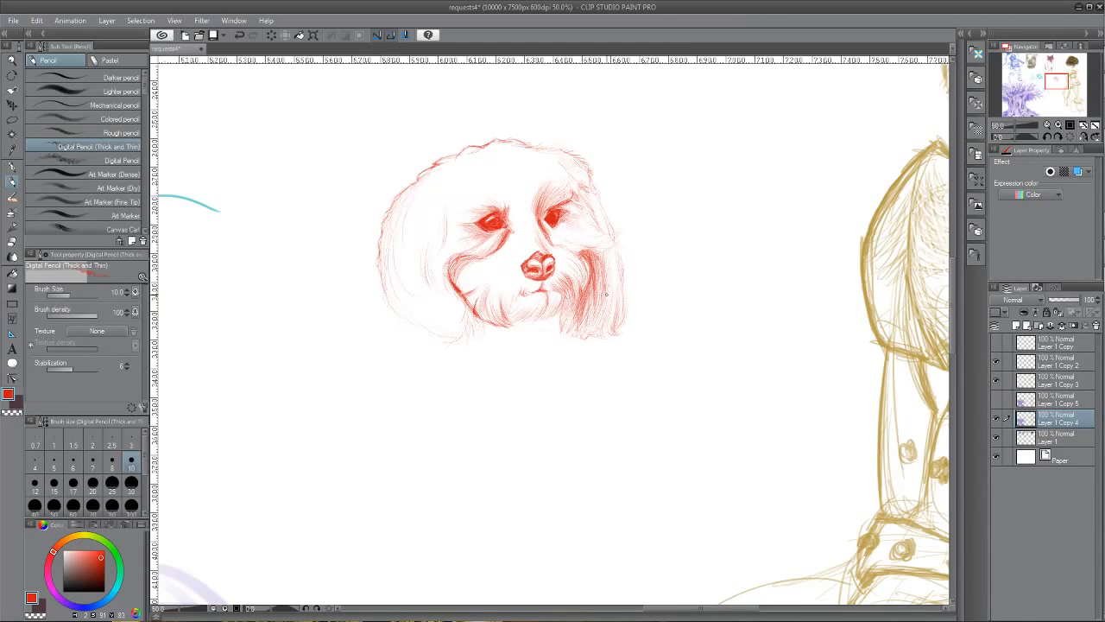
left_click_drag(596, 316, 594, 308)
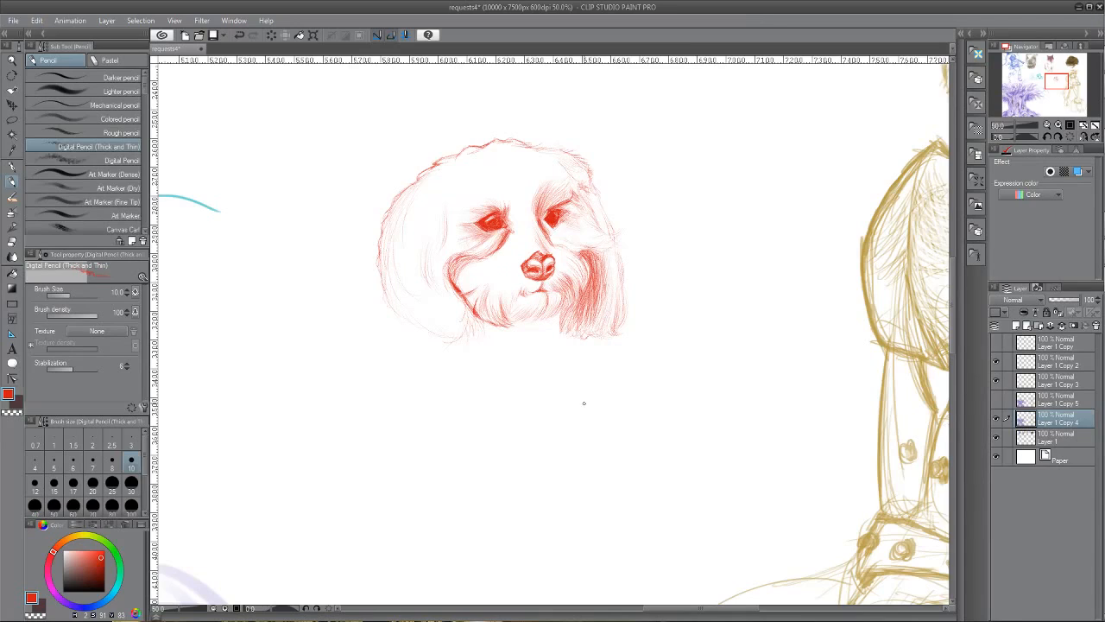
left_click(12, 411)
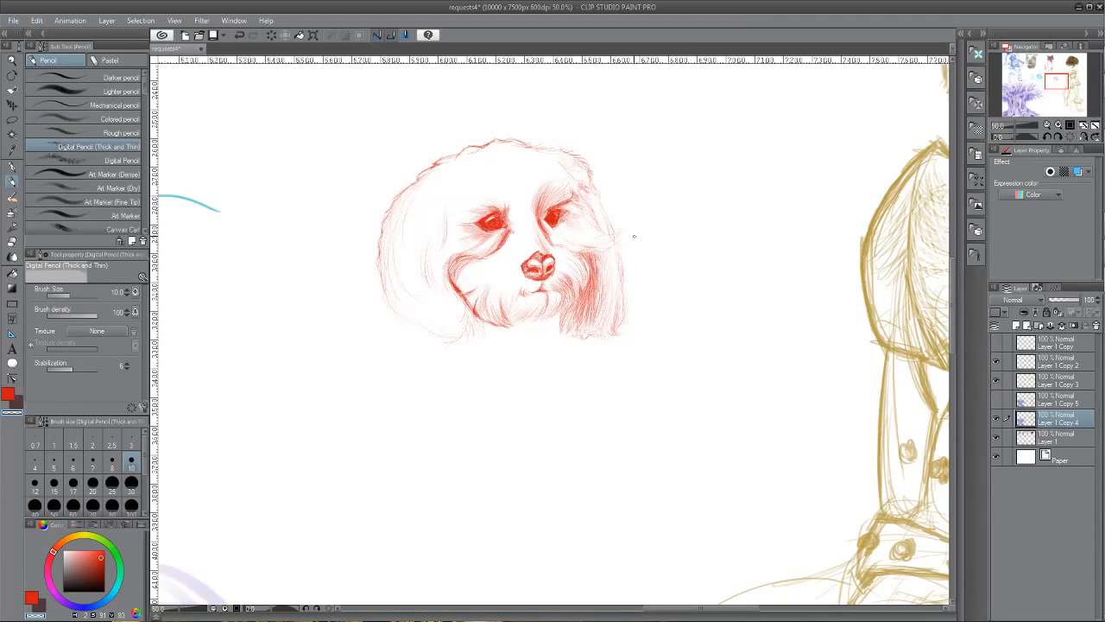
key("c")
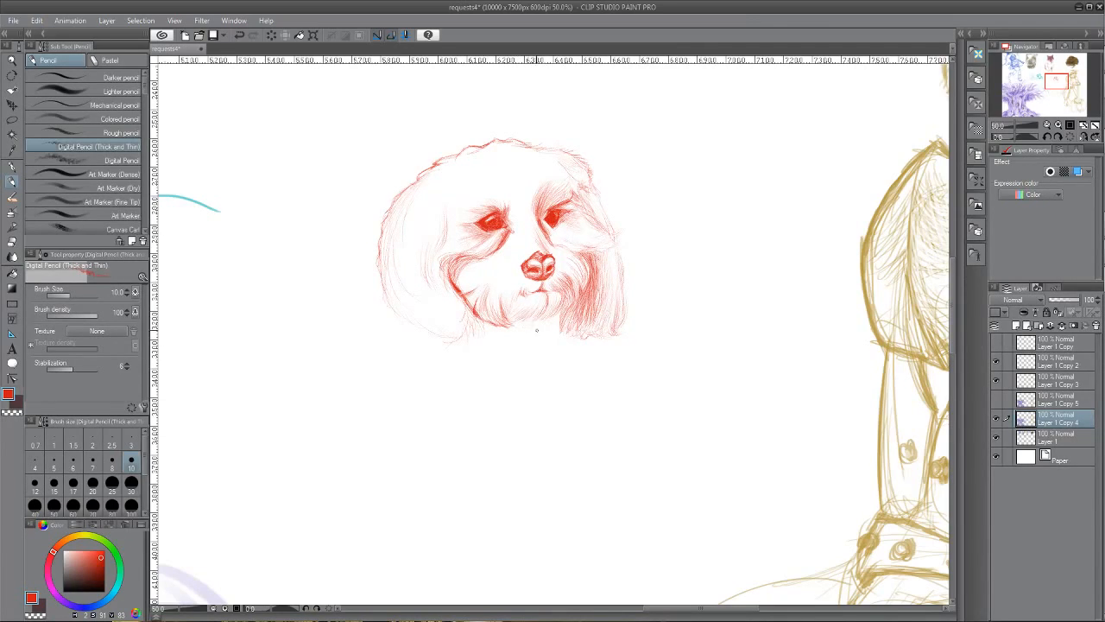
left_click_drag(543, 343, 543, 327)
key("ctrl+z")
mouse_move(544, 324)
left_mouse_down()
mouse_move(482, 342)
mouse_move(509, 344)
mouse_move(476, 344)
left_mouse_up()
key("ctrl+z")
key("ctrl+z")
key("ctrl+z")
Pencil fur strokes from the left cheek along the lower and outer edge of the dog's left-hand ear
left_click_drag(497, 294, 470, 328)
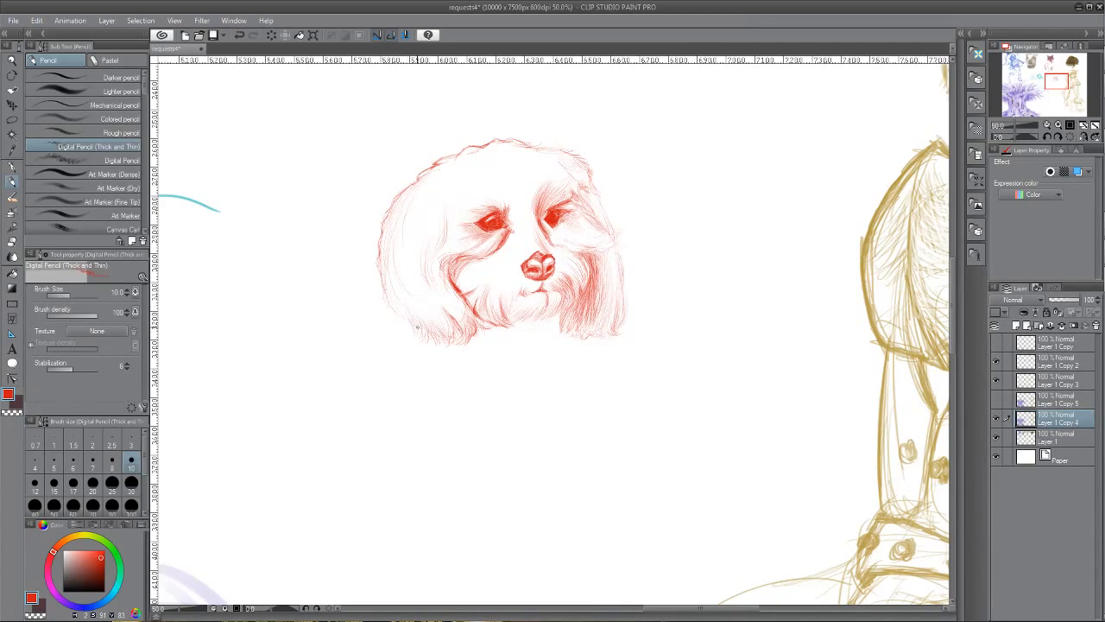
left_click_drag(405, 311, 412, 334)
left_click_drag(387, 314, 382, 291)
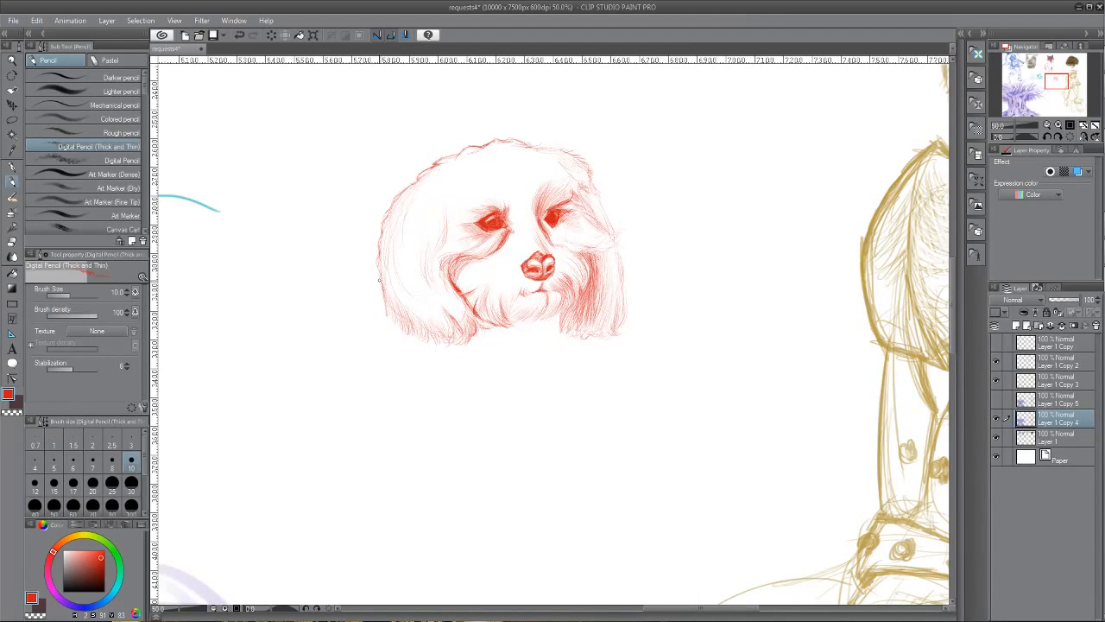